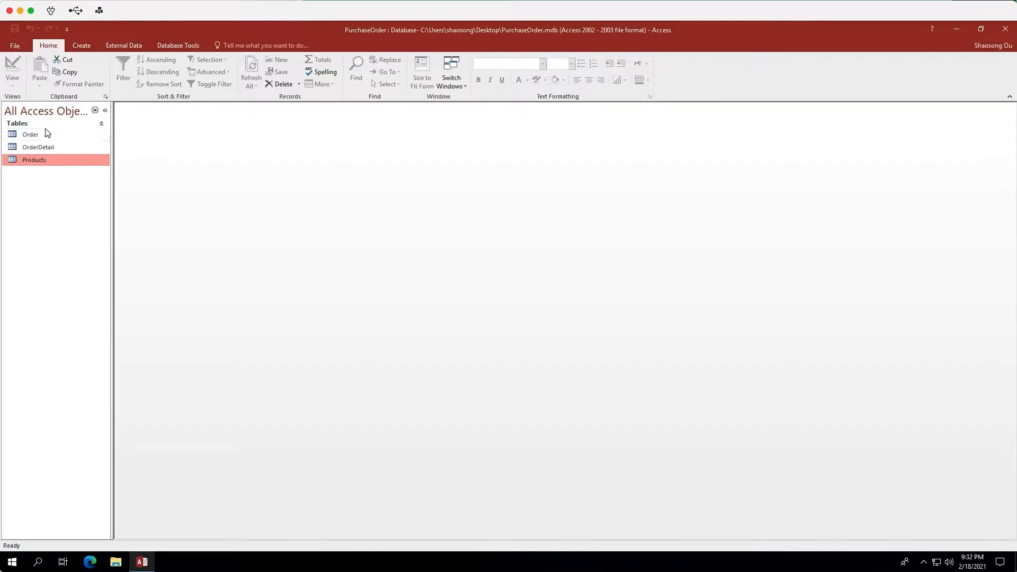
Open the Order, OrderDetail and Products tables to examine their records.
double_click(44, 135)
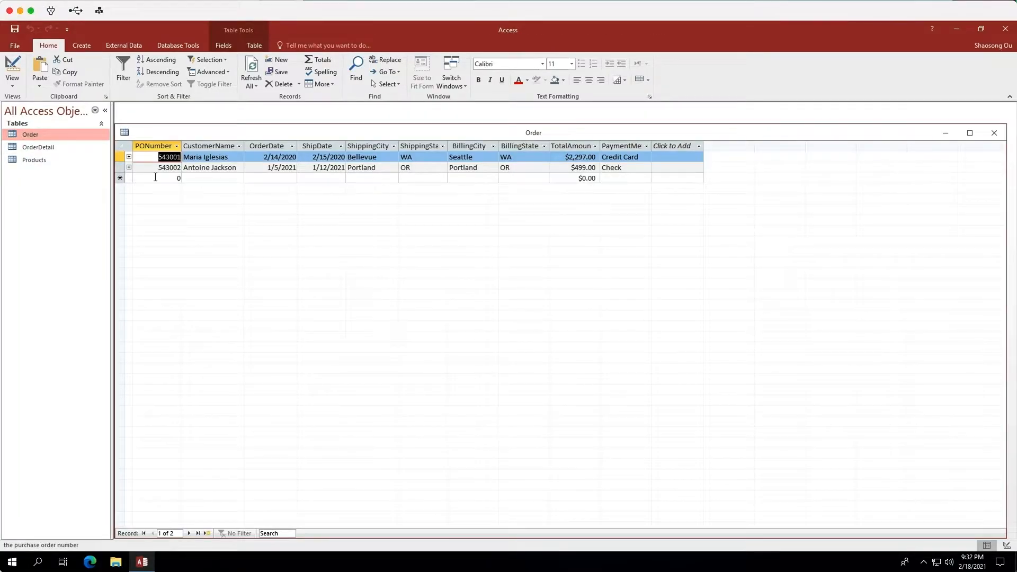
double_click(50, 149)
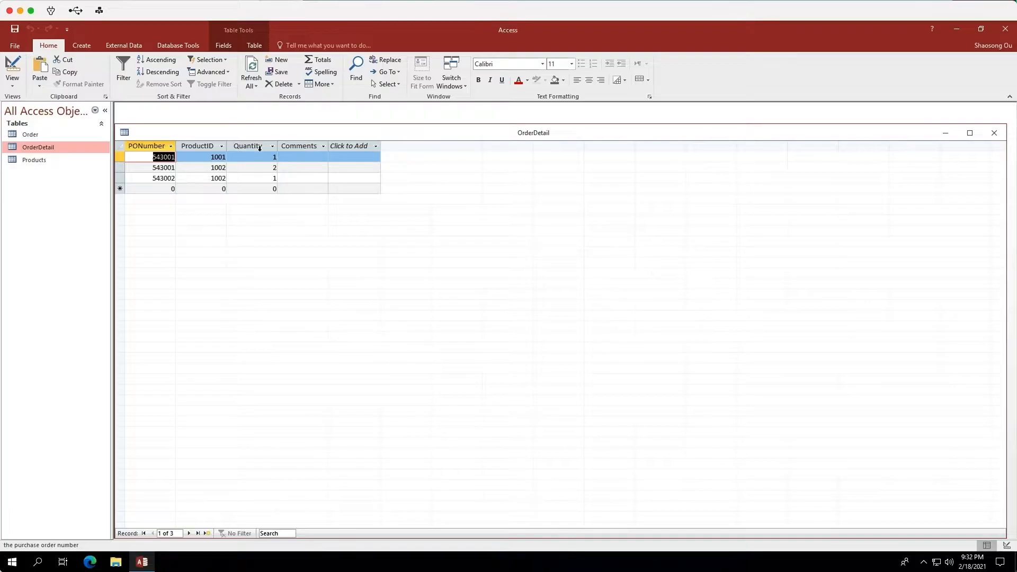
double_click(58, 160)
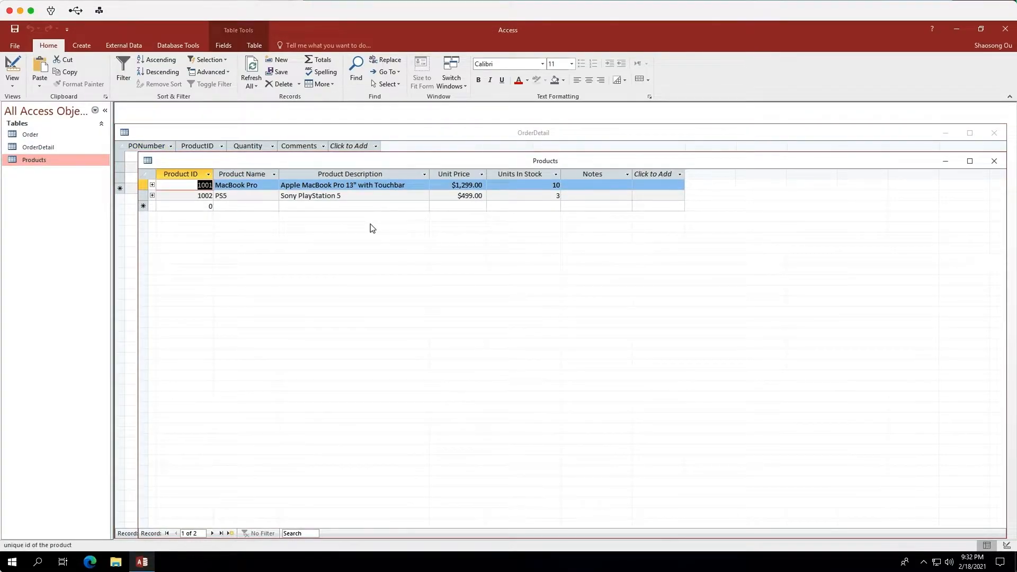
Review the table relationships, then close the relationships view and all open tables.
click(186, 49)
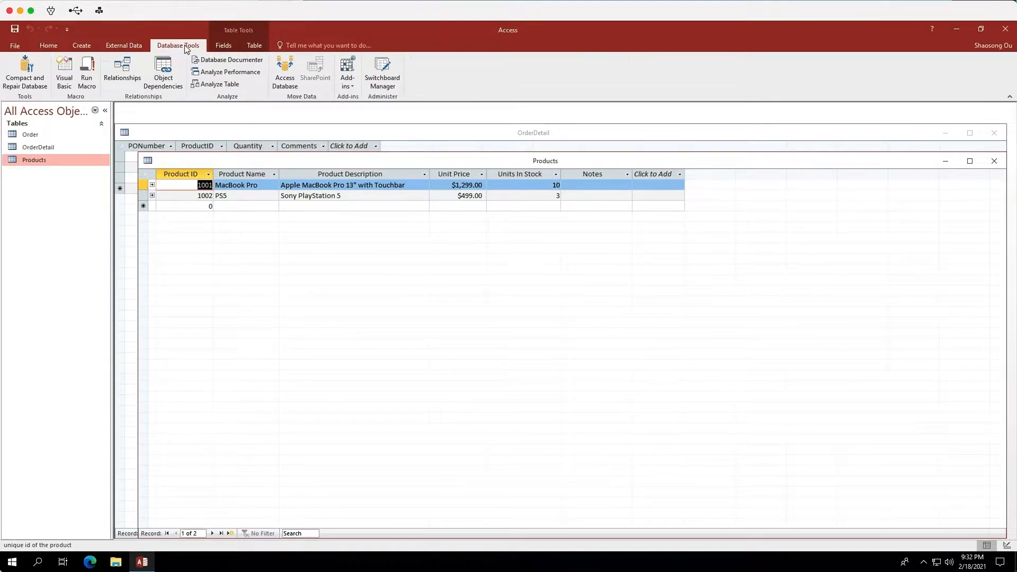
click(123, 70)
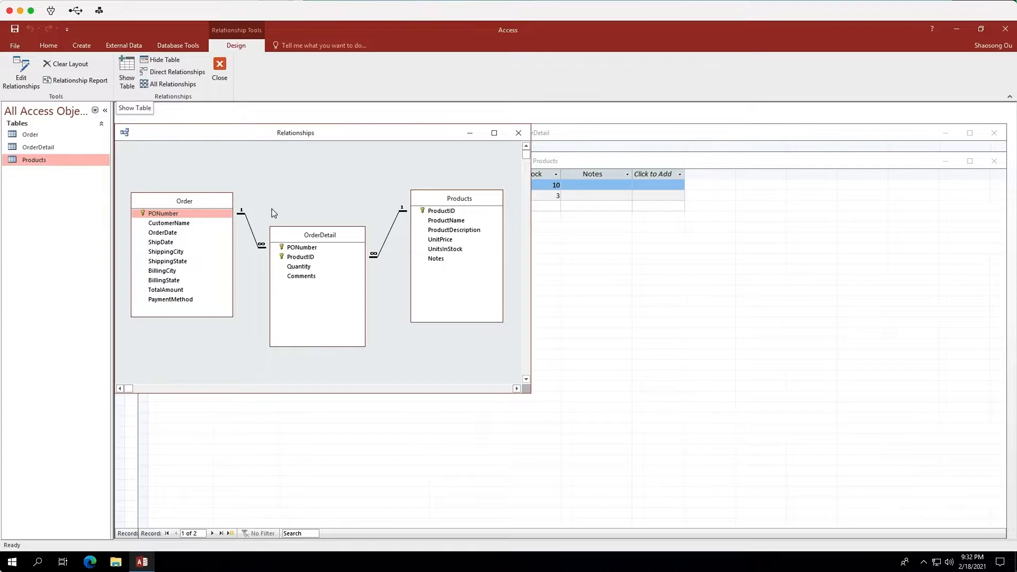
click(518, 132)
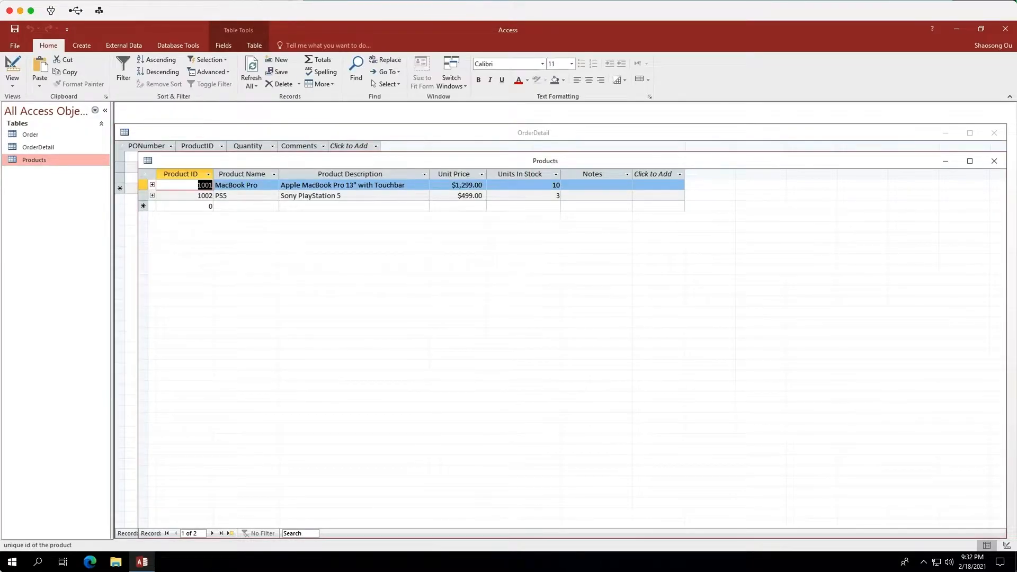
click(995, 163)
click(995, 134)
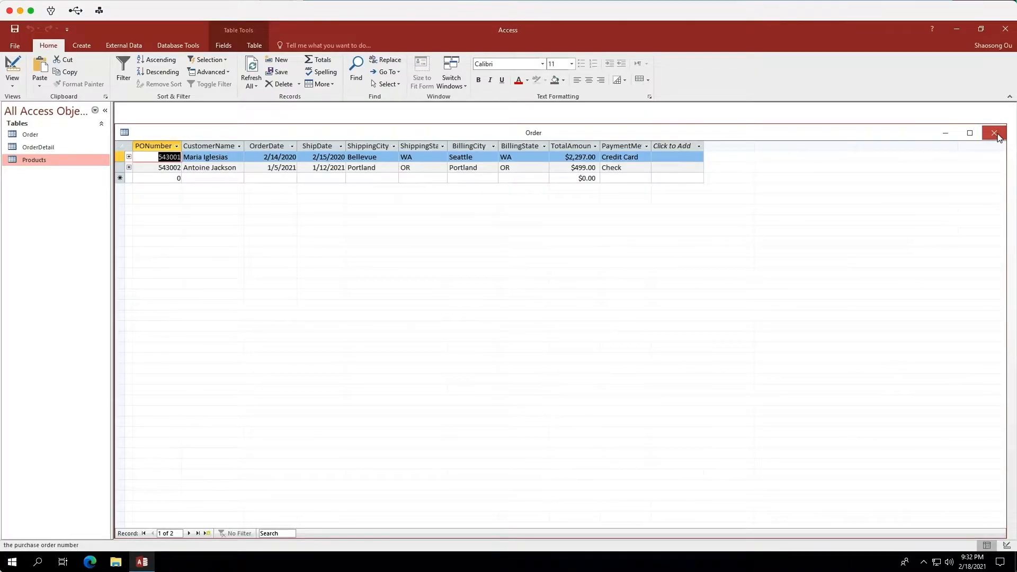
click(994, 134)
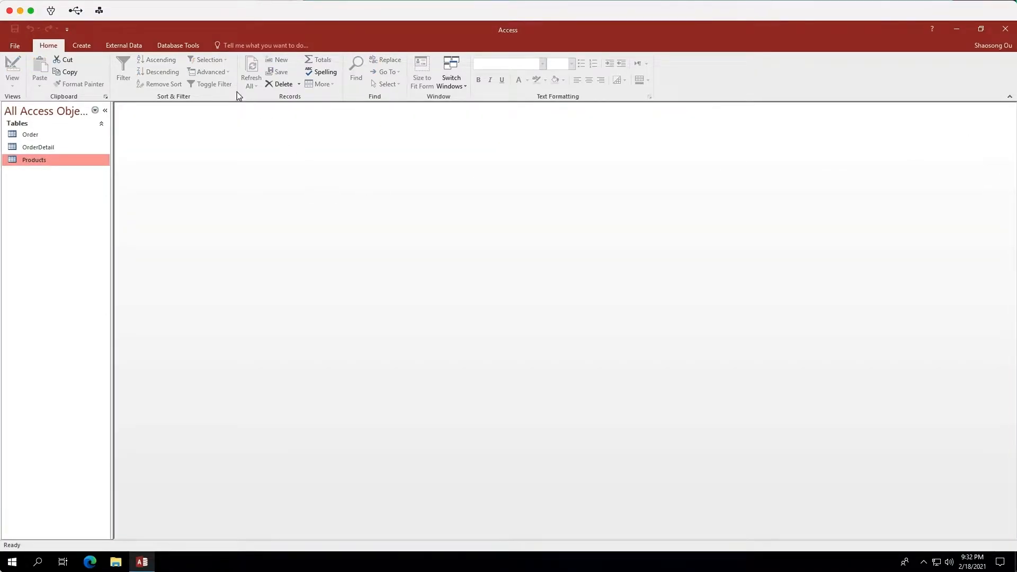
Start a new query in Design view with the OrderDetail and Products tables added.
click(79, 46)
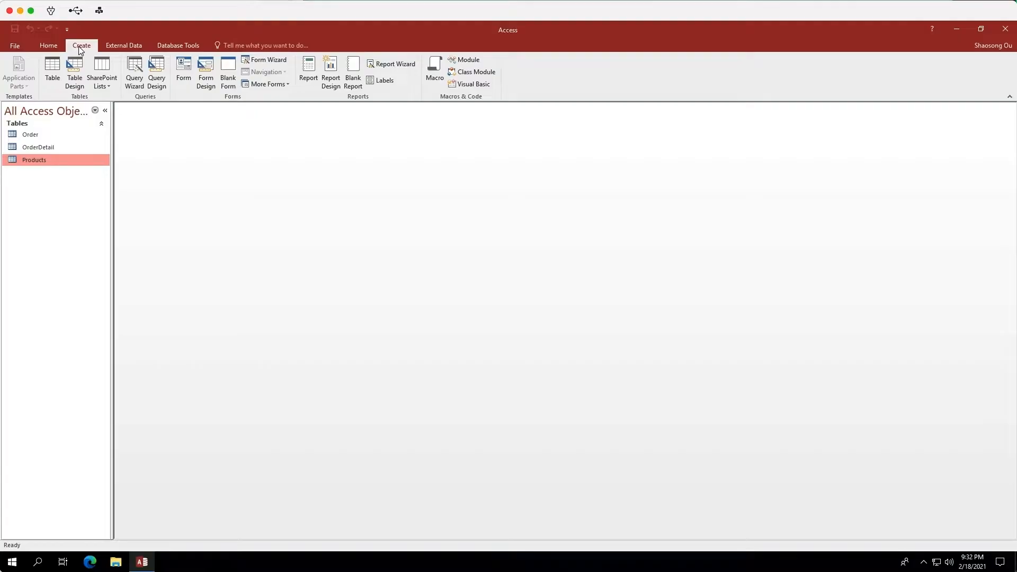
click(157, 74)
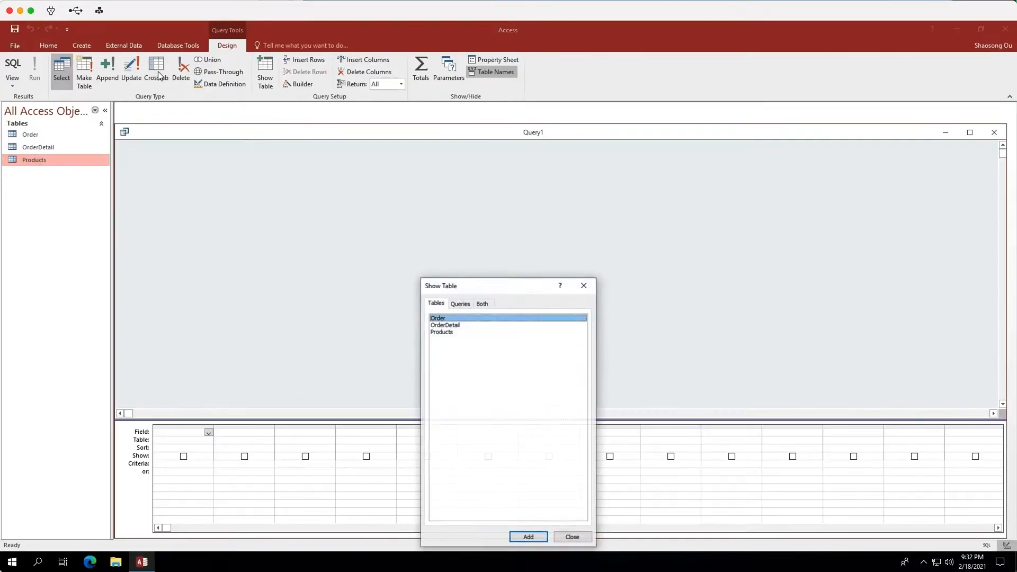
click(466, 325)
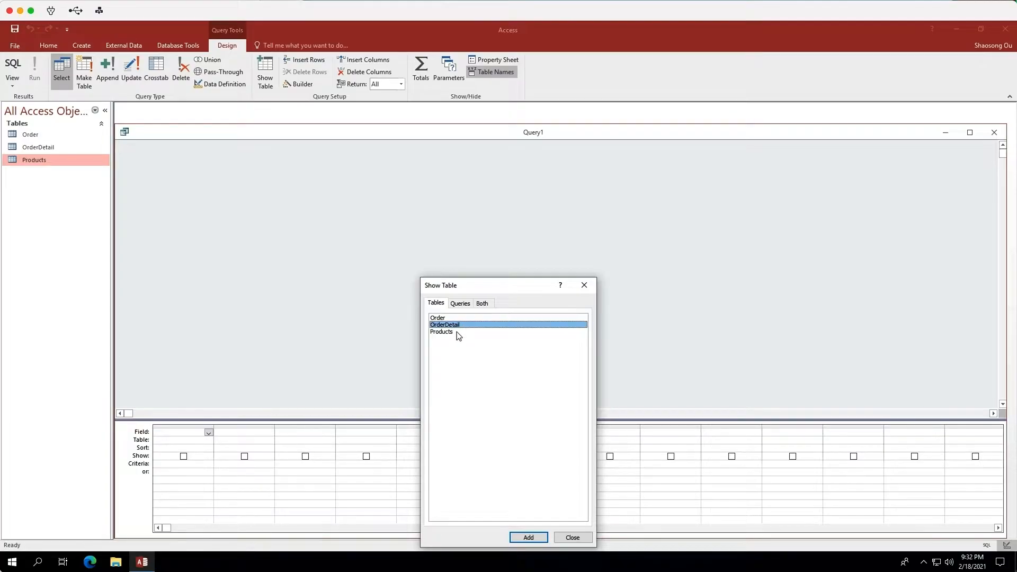
shift+click(456, 331)
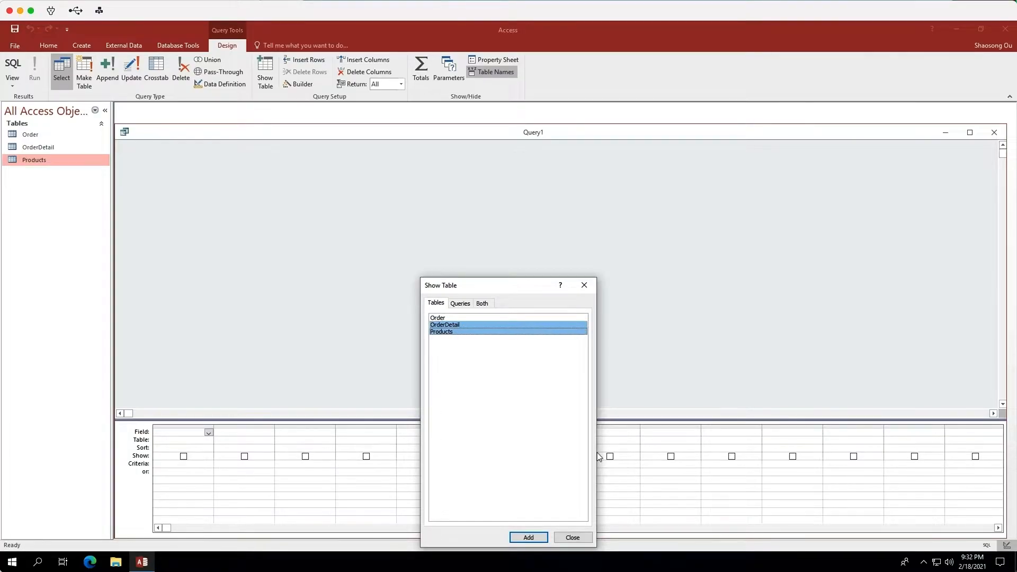
click(536, 537)
click(572, 537)
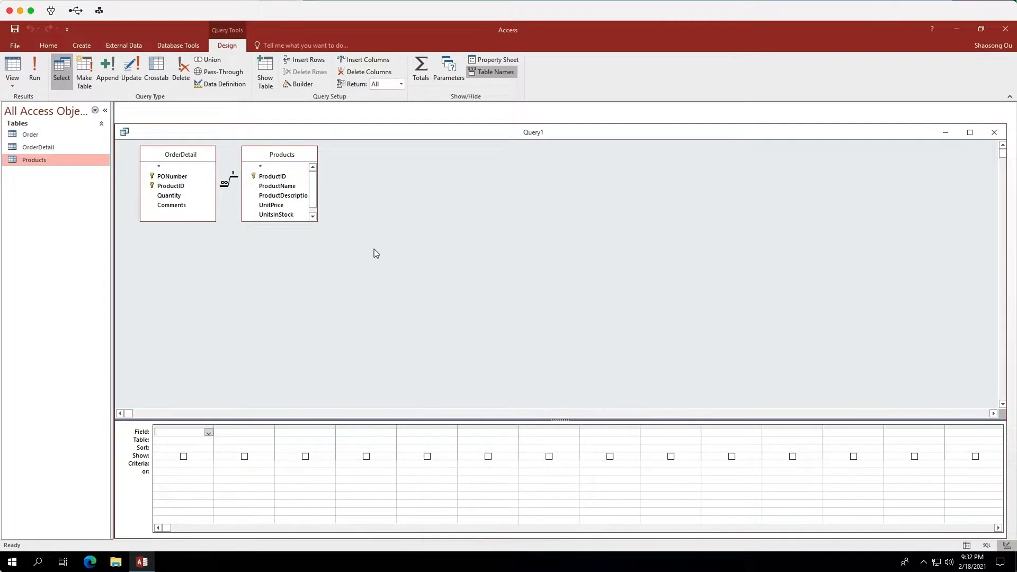
Add ProductID, Quantity, ProductName, ProductDescription and UnitsInStock to the query grid, hiding UnitsInStock from the output.
drag(287, 221, 290, 248)
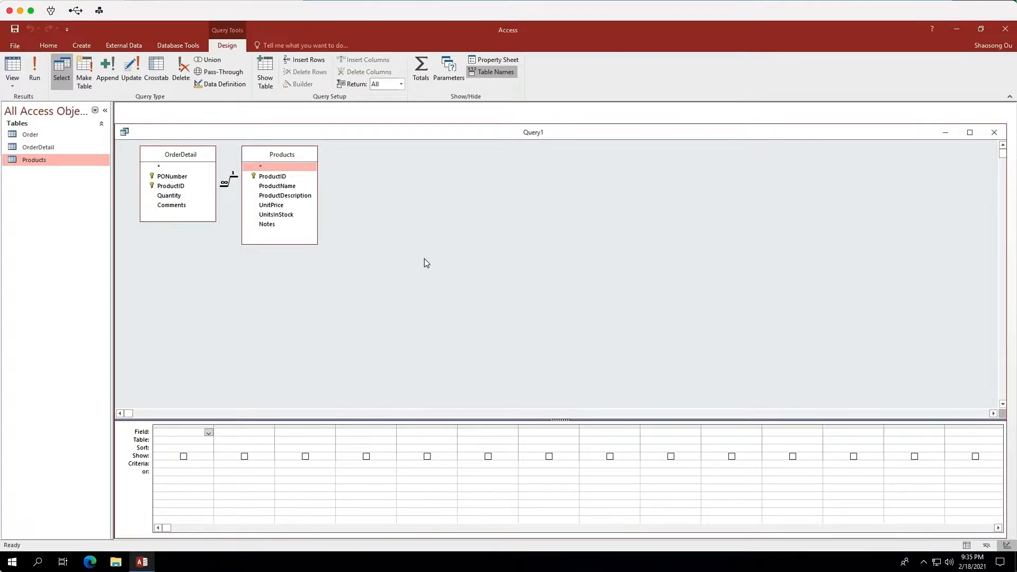
double_click(175, 187)
click(176, 198)
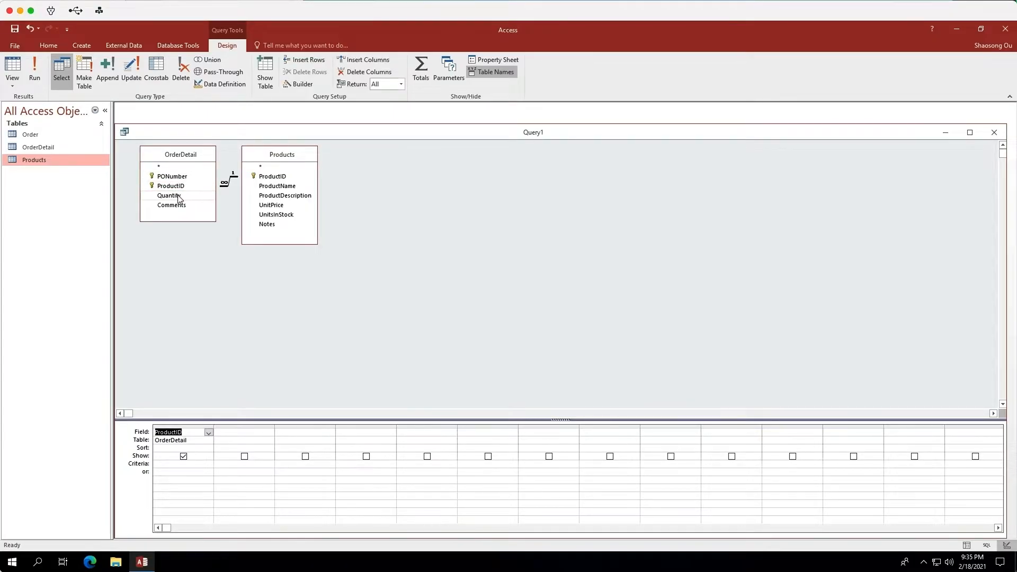
double_click(175, 197)
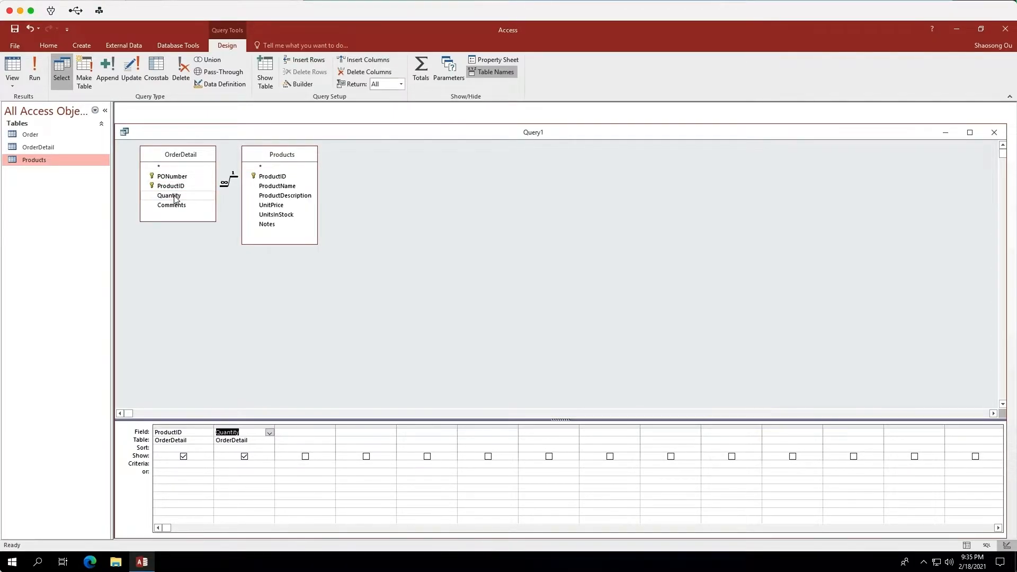
click(284, 187)
double_click(284, 188)
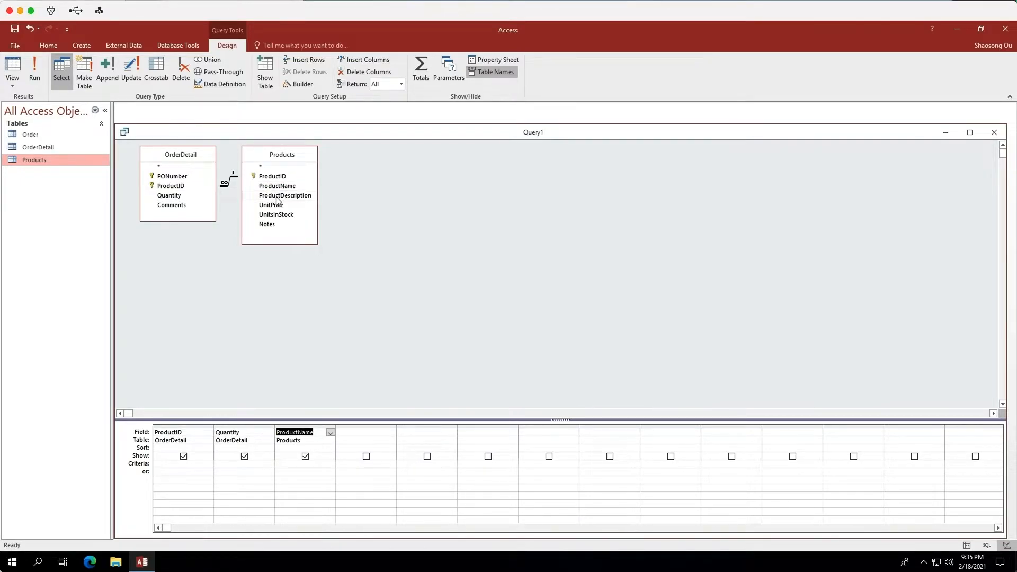
double_click(277, 196)
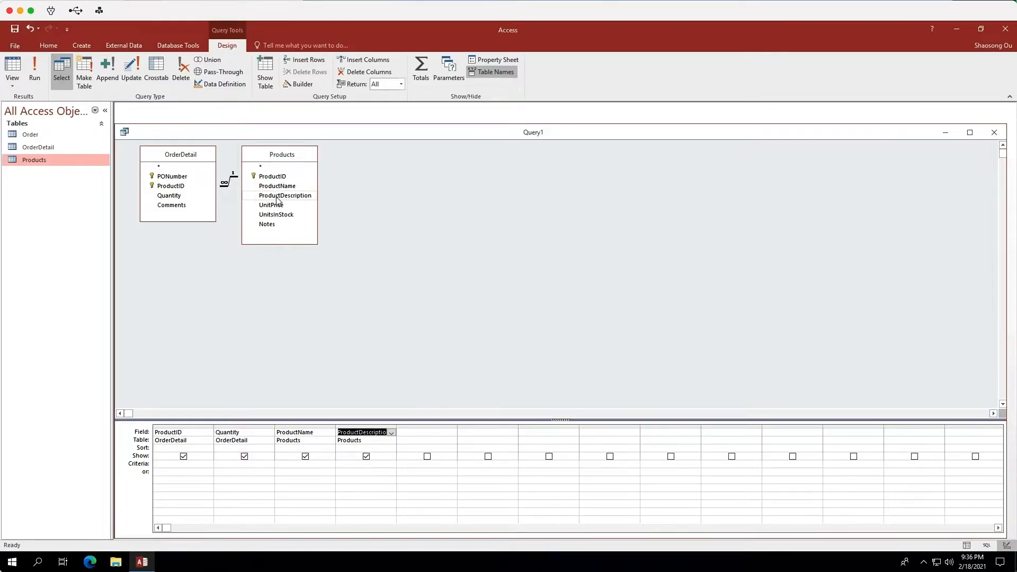
click(280, 217)
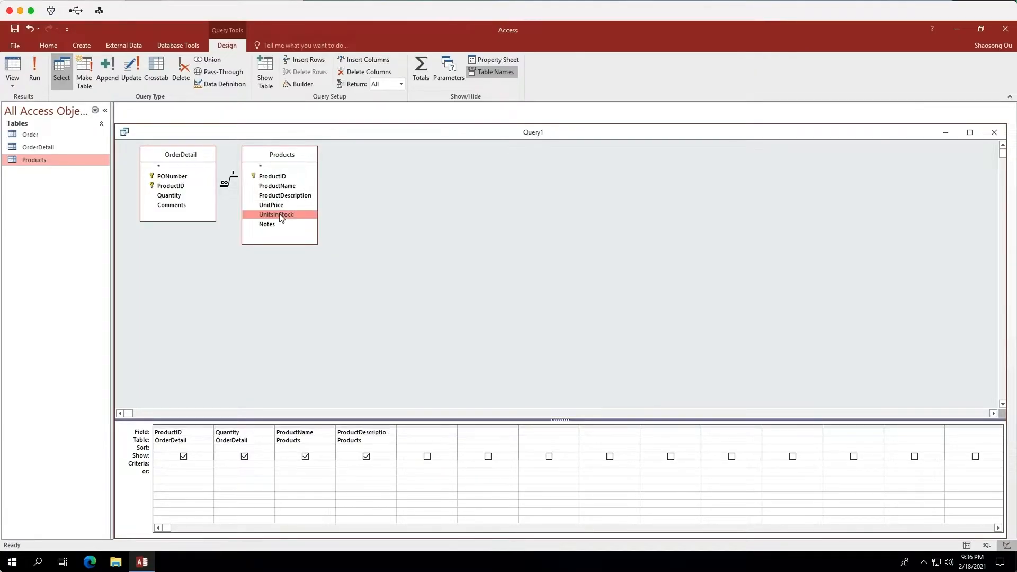
double_click(280, 216)
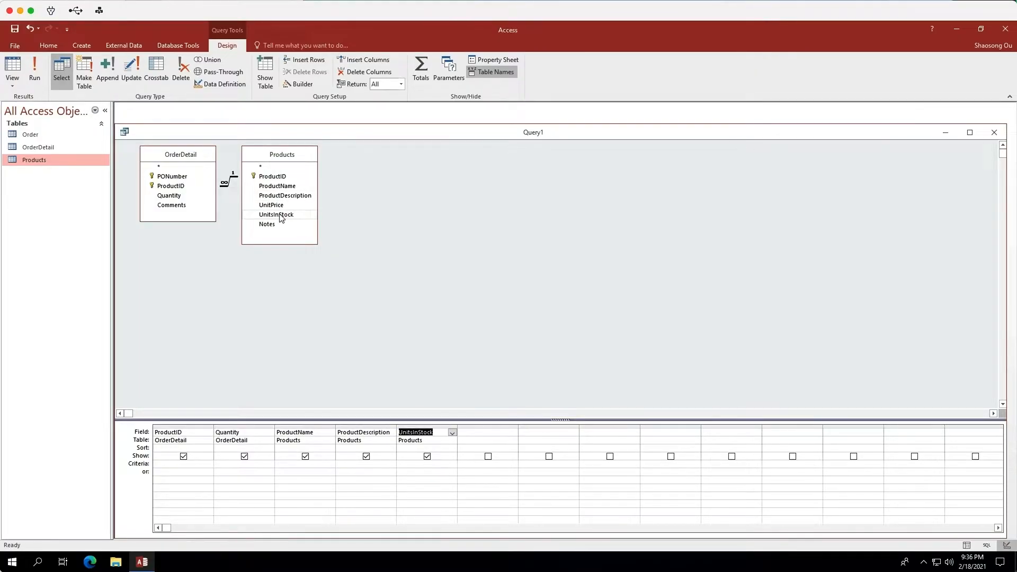
click(428, 457)
Turn on the totals row and set the Quantity column's total to Sum.
click(423, 75)
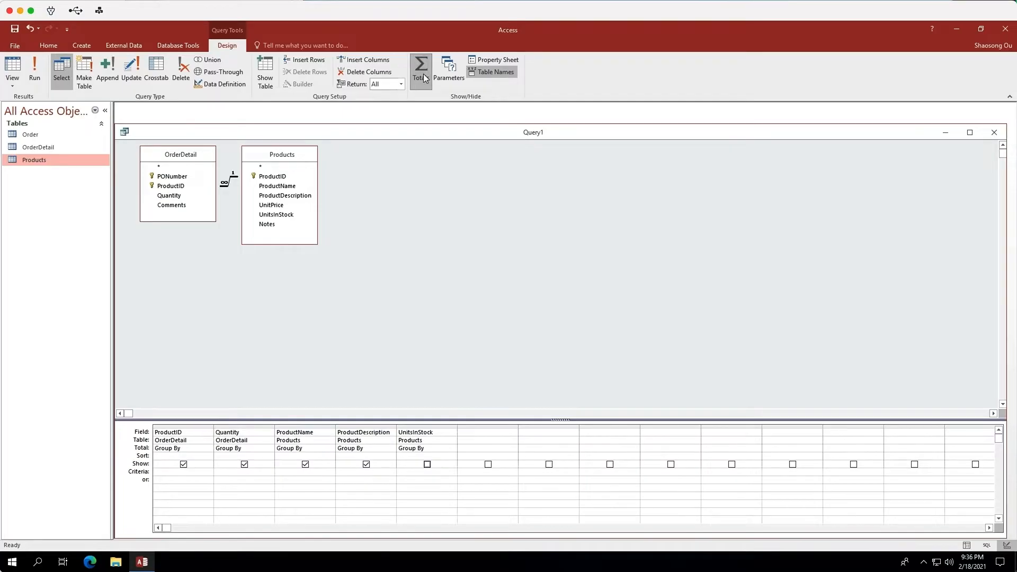
click(267, 449)
click(270, 449)
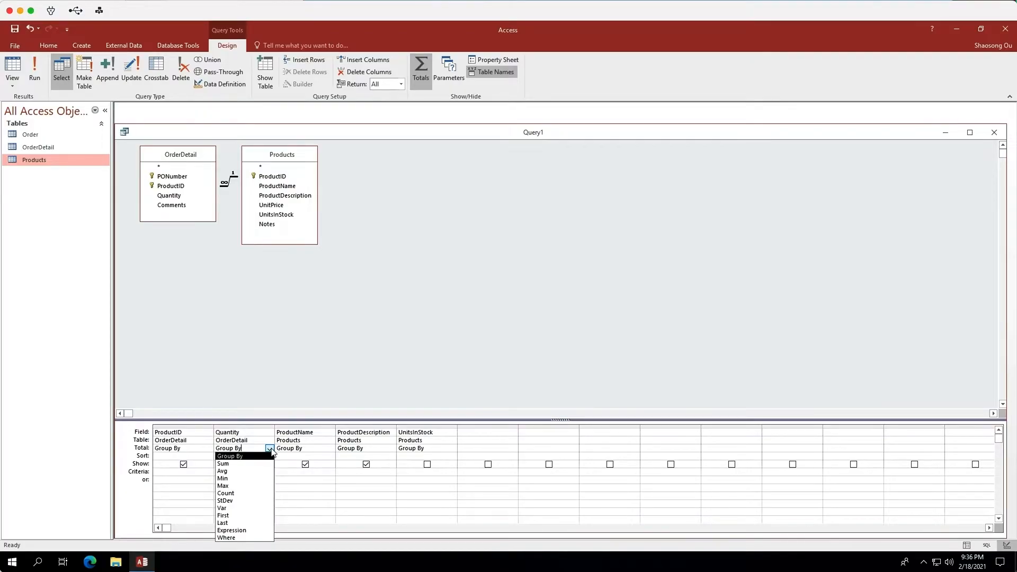
click(240, 464)
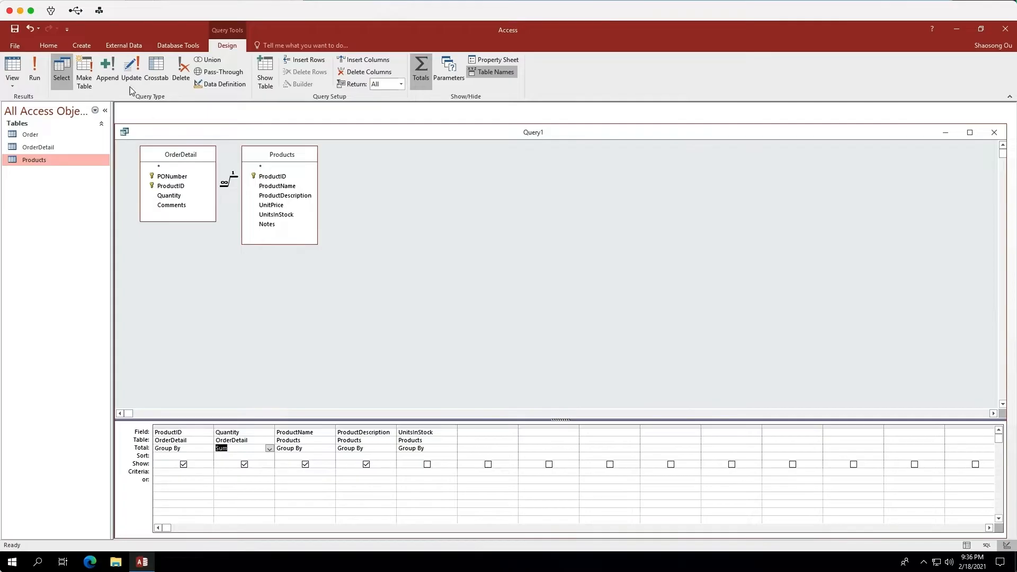
Save the query as Query6.
click(18, 30)
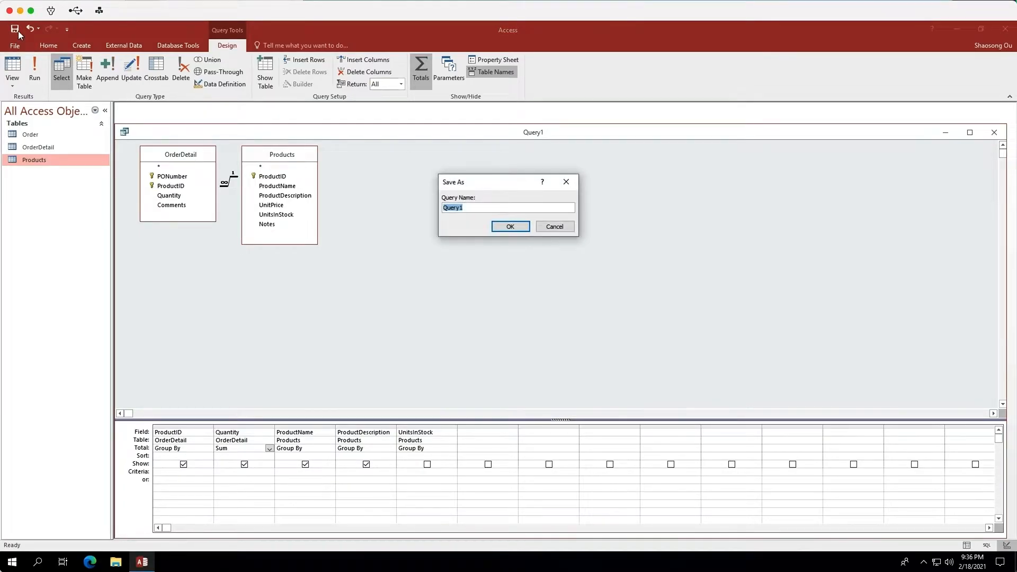
click(475, 206)
key(BackSpace)
text(6)
click(509, 227)
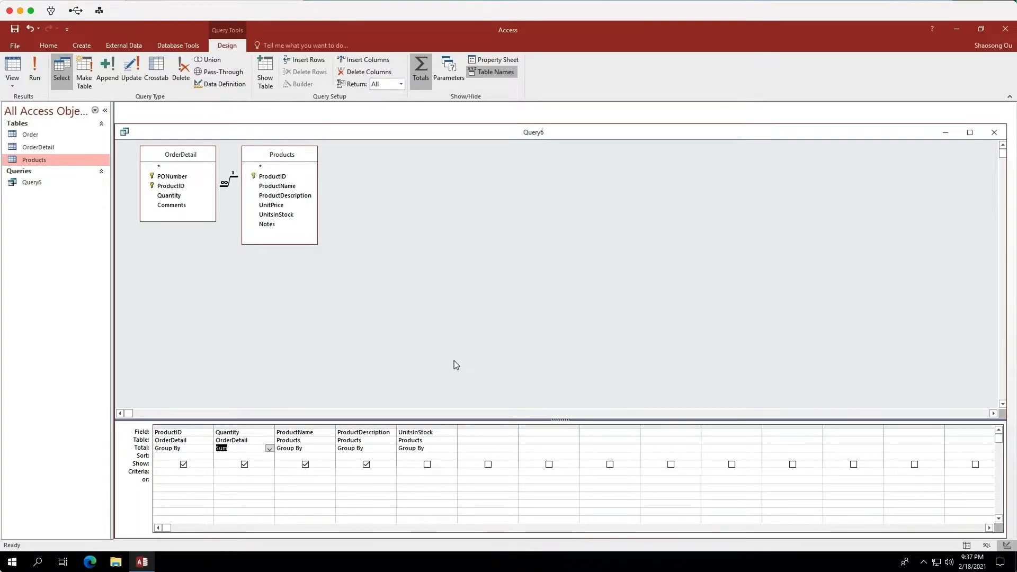
Set the Quantity criteria to >[UnitsInStock] and run the query.
click(221, 472)
text(>)
text(0)
text(Unit)
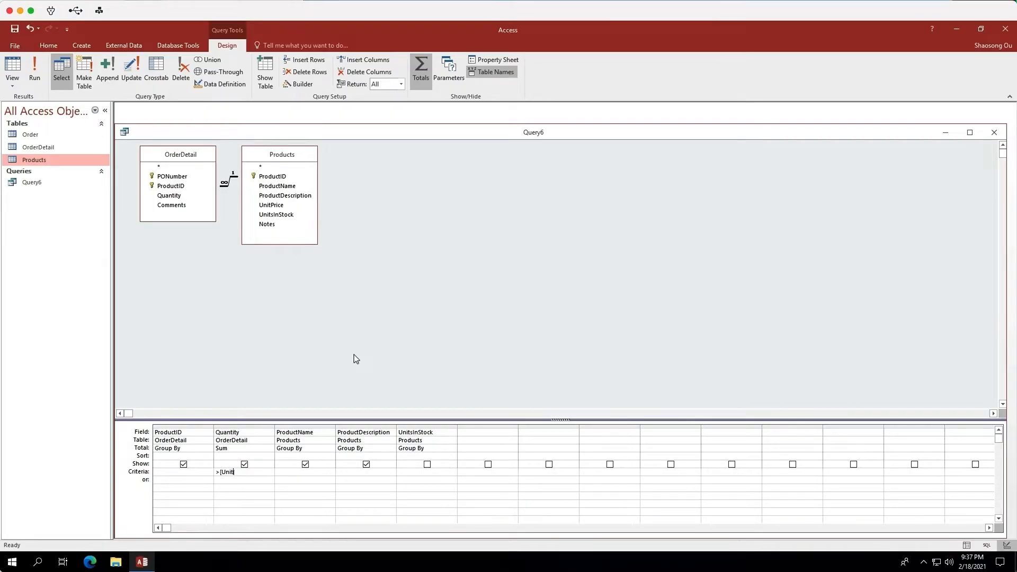
text(sInStock)
text(])
click(36, 70)
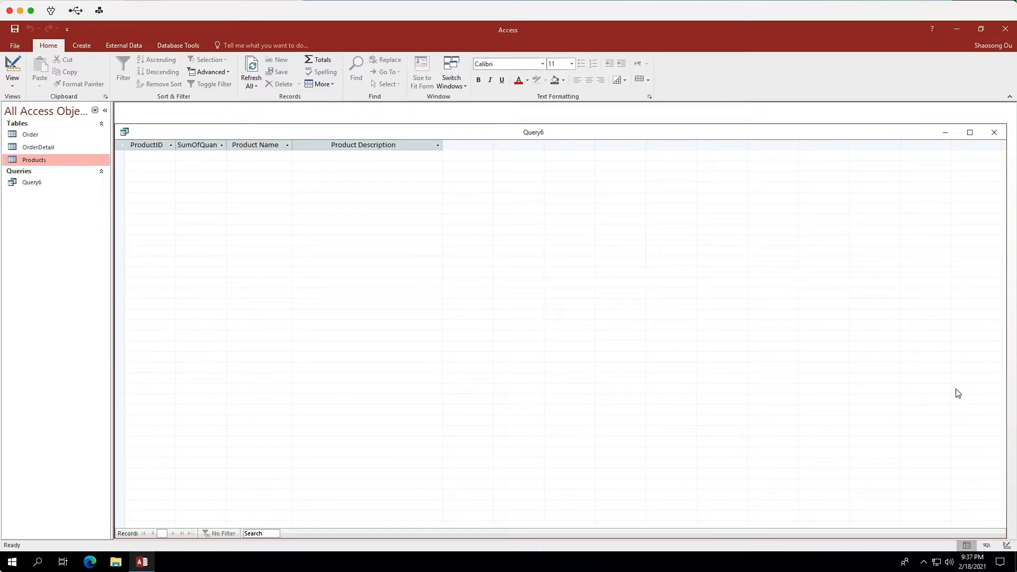
Return to Design view and set the total of the next empty column to Expression.
click(1006, 545)
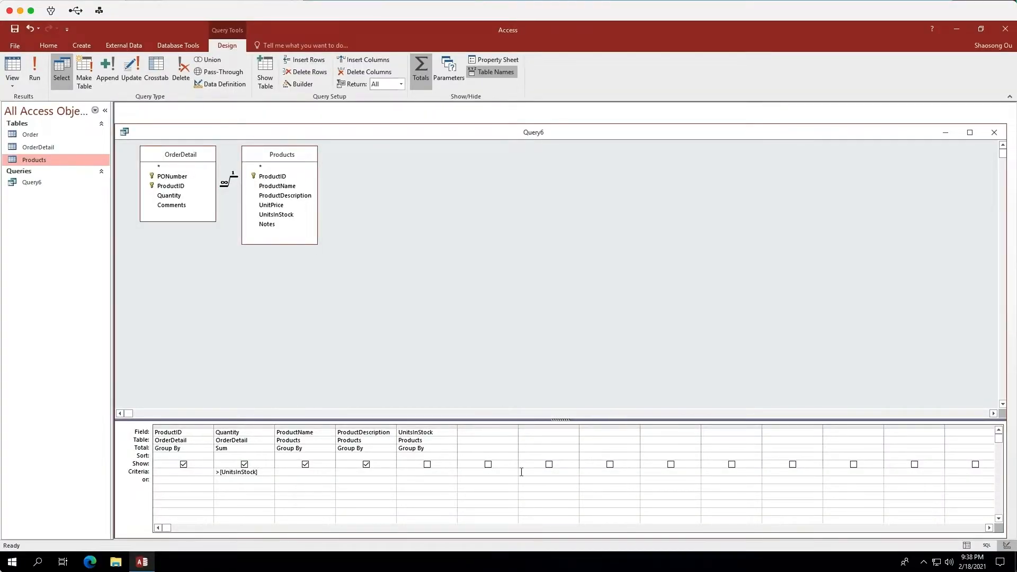
click(484, 449)
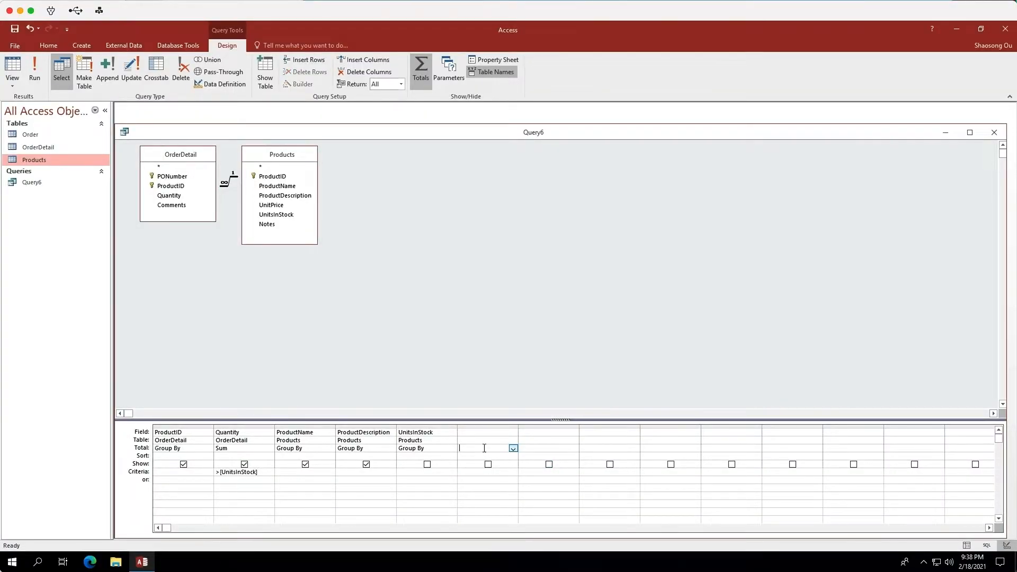
click(513, 449)
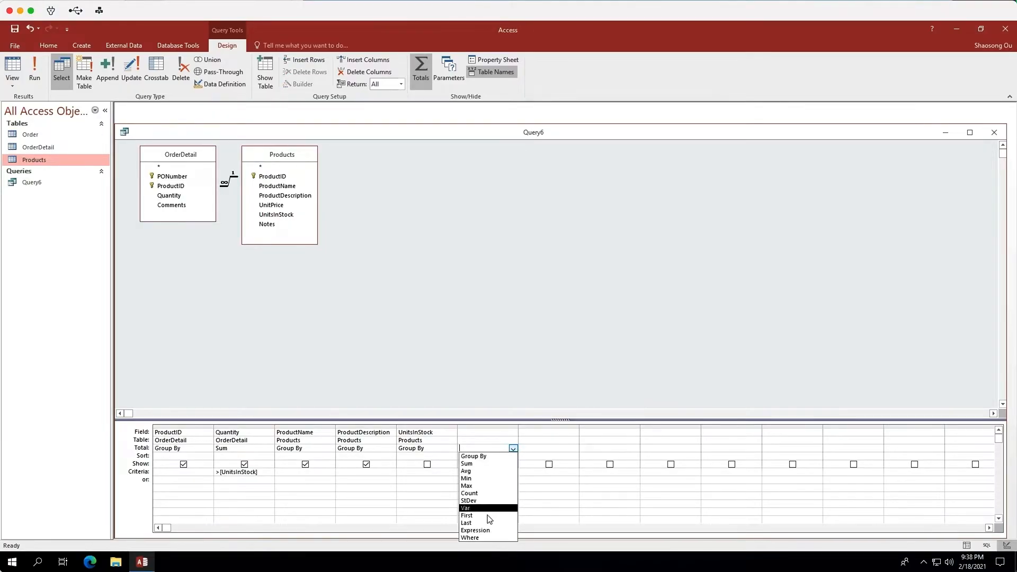
click(482, 530)
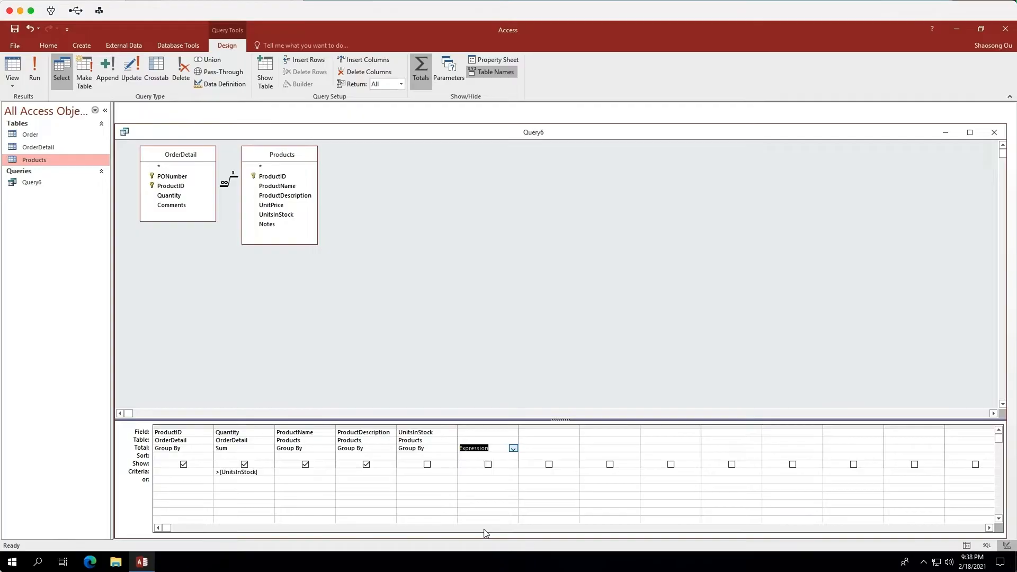
Build the calculated field DeficitUnit: [UnitsInStock]-[SumOfQuantity] in that column with Expression Builder, then save the query.
click(471, 432)
right_click(471, 432)
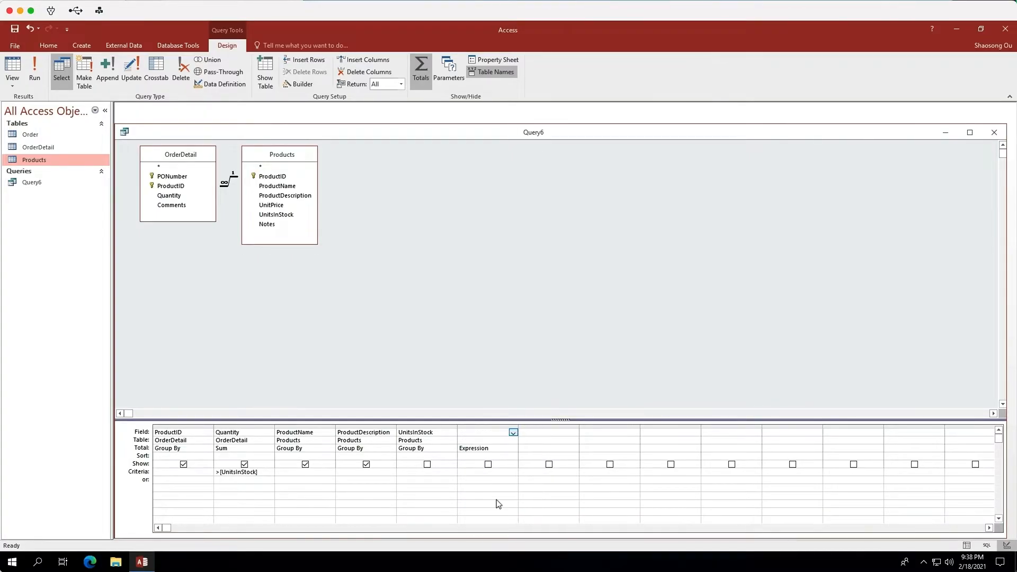
click(498, 502)
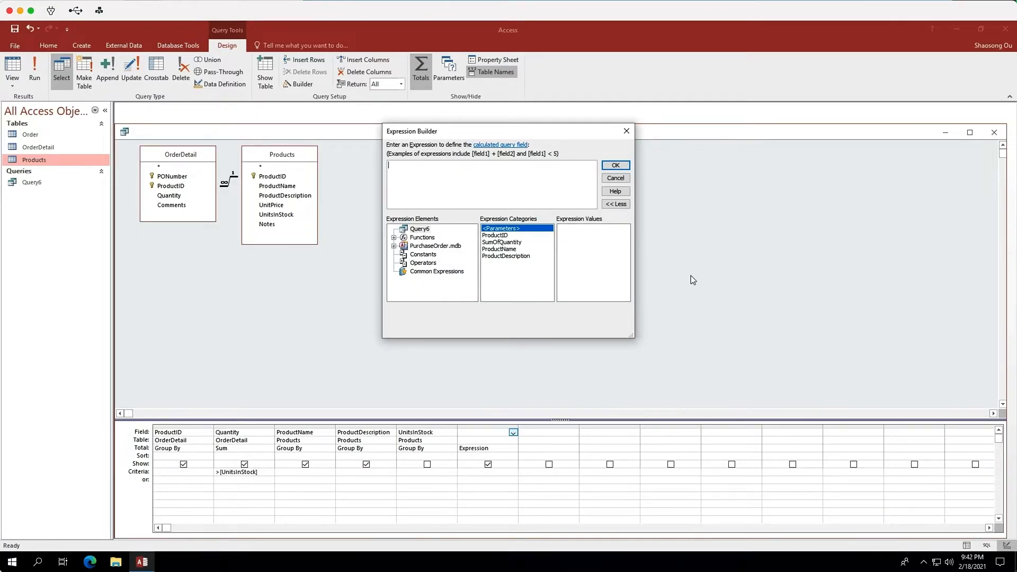
text(Defi)
text(citUnit: [UnitsInStock)
text(]-[Sum)
key(Tab)
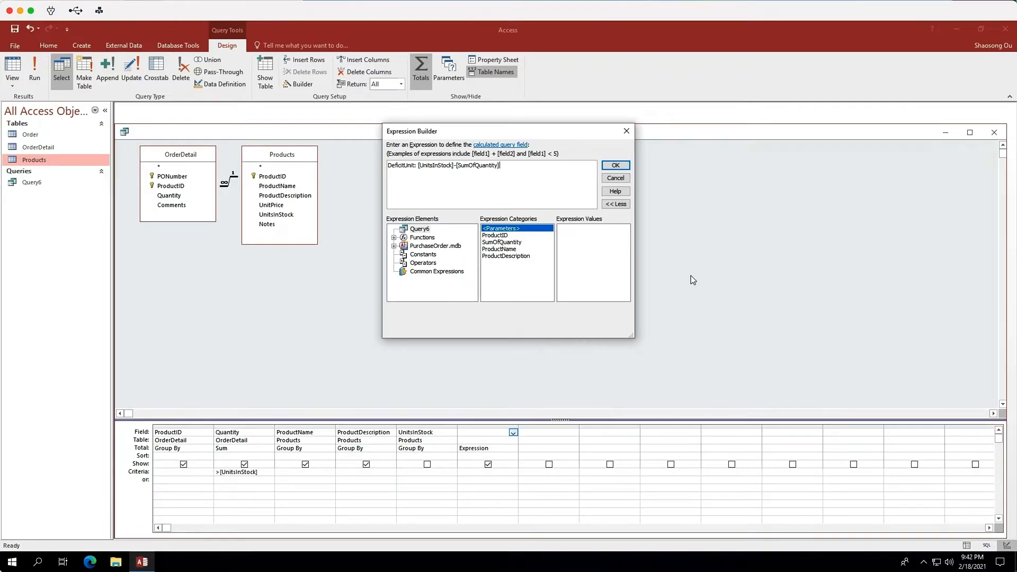
click(616, 166)
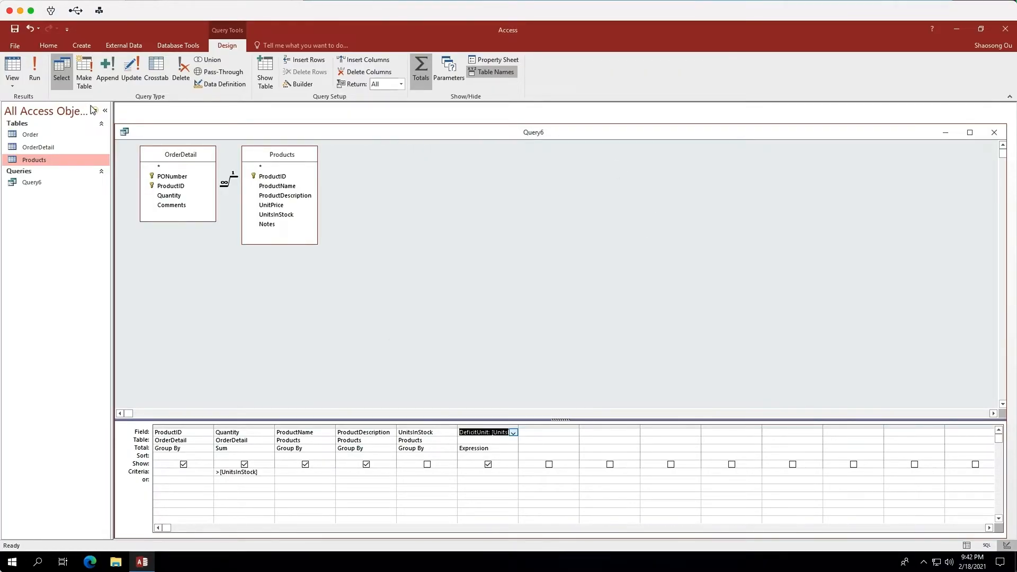
click(14, 30)
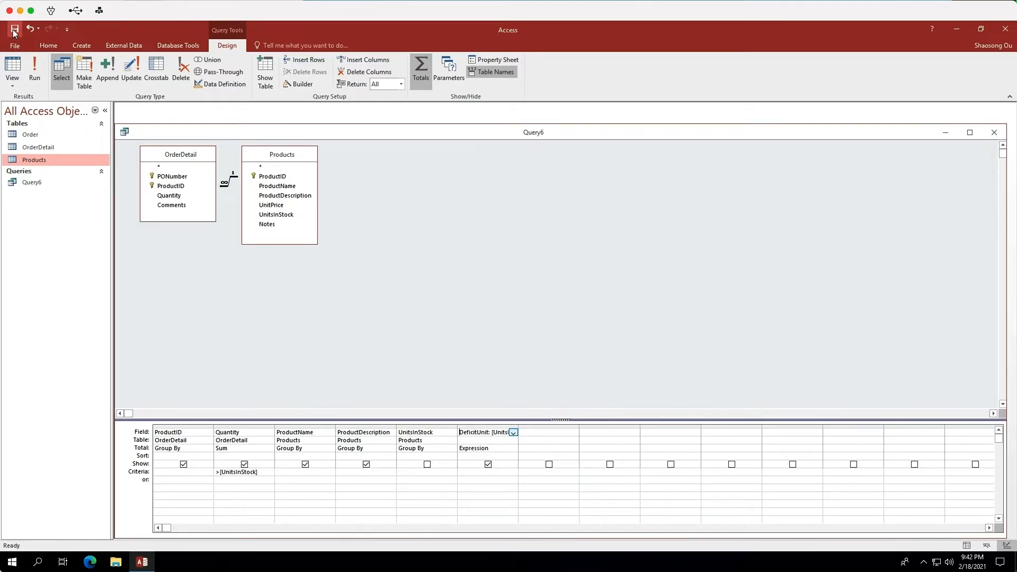
Run the query to view its results, then close the query window.
click(35, 74)
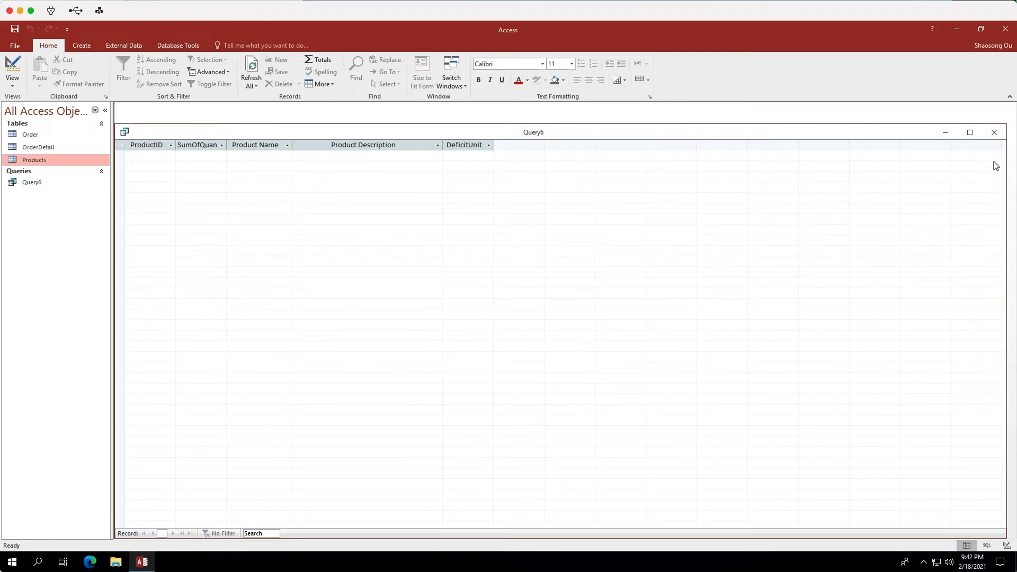
click(995, 133)
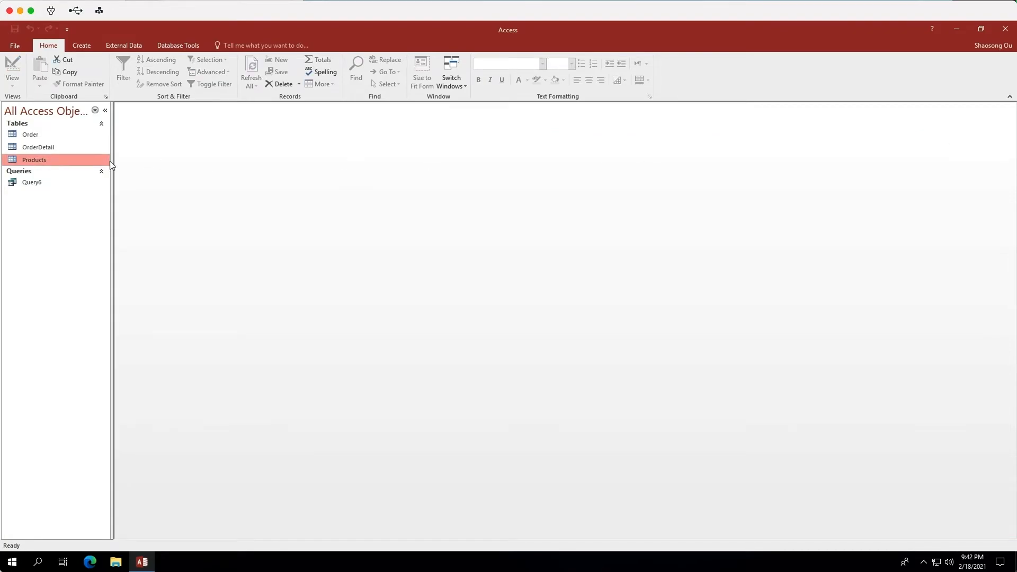
Open the OrderDetail table and set the first order line's Quantity to 120.
double_click(45, 149)
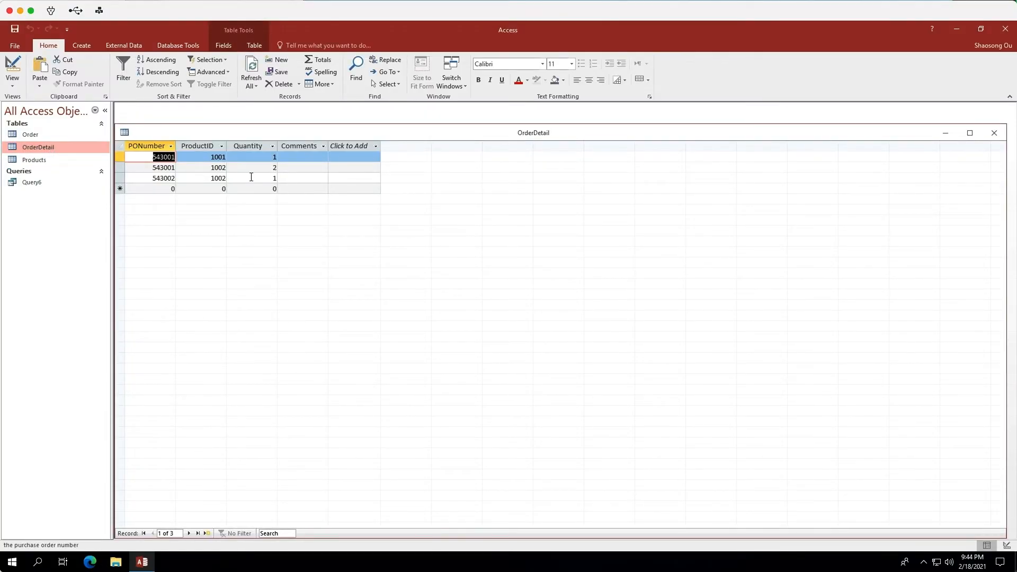
click(274, 158)
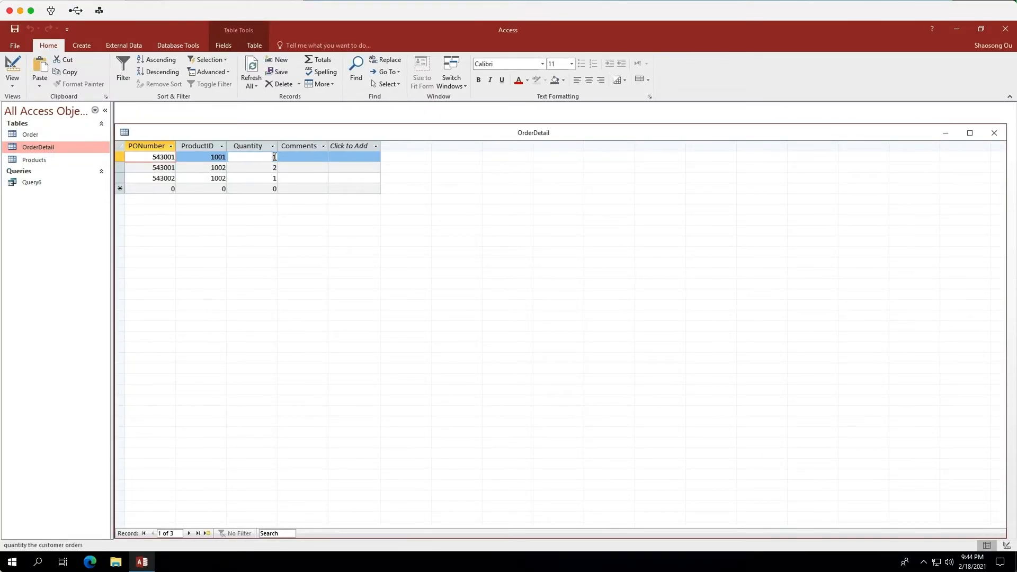
key(BackSpace)
text(120)
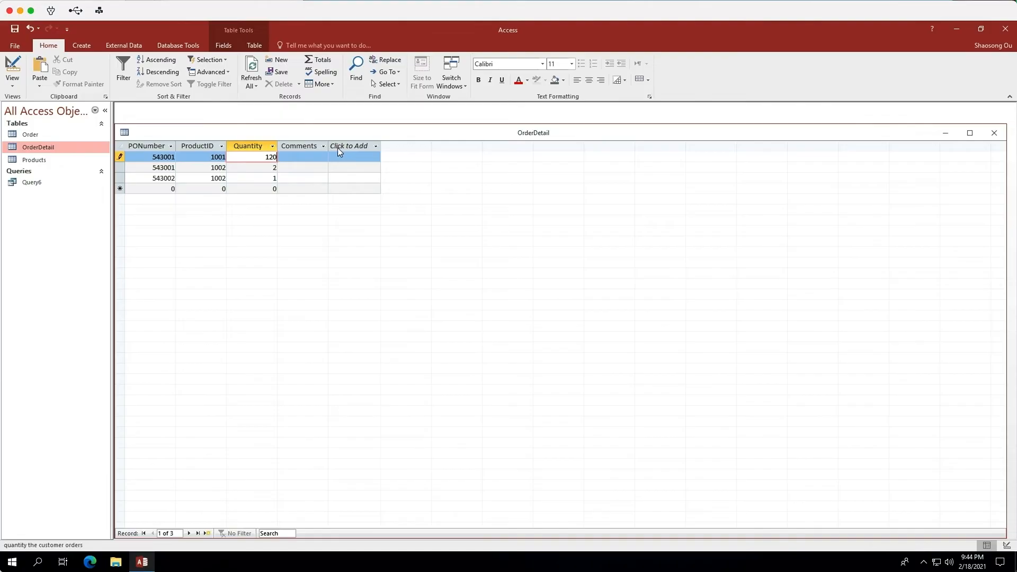
Set the second order line's Quantity to 92 and close the OrderDetail table.
double_click(274, 167)
key(BackSpace)
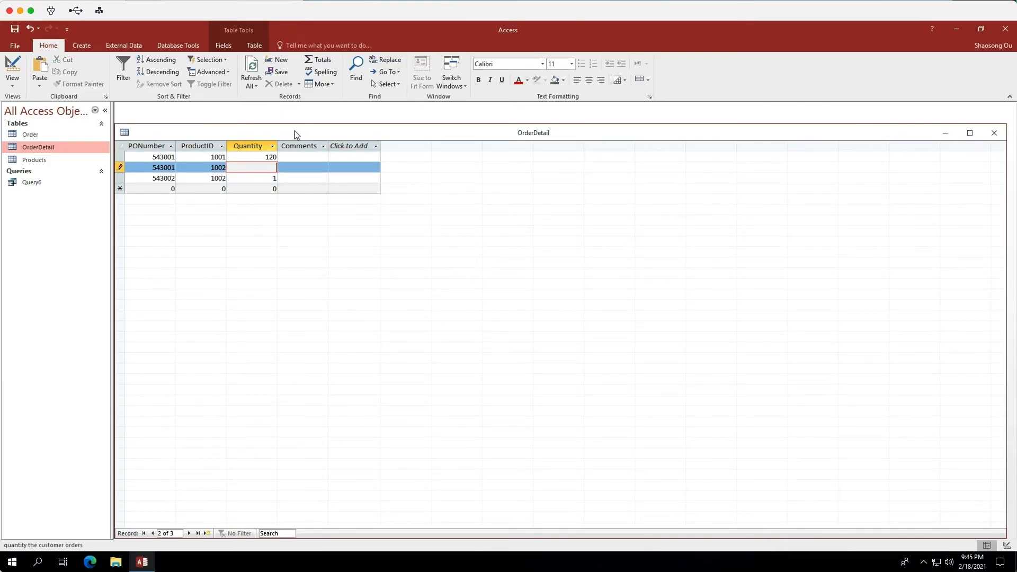
text(92)
click(993, 133)
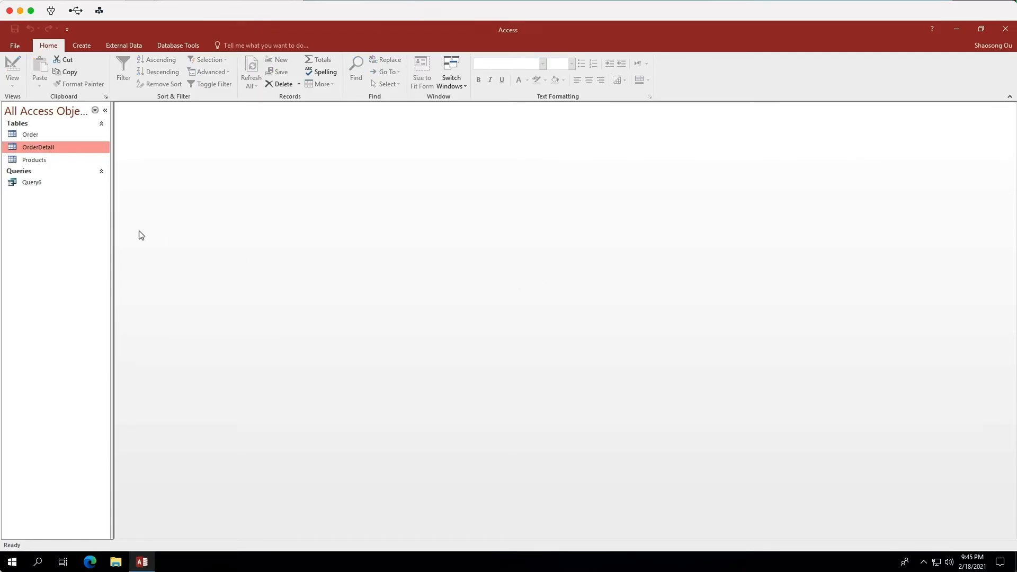
Open Query6 to review its results, then close the query and exit Access.
double_click(42, 183)
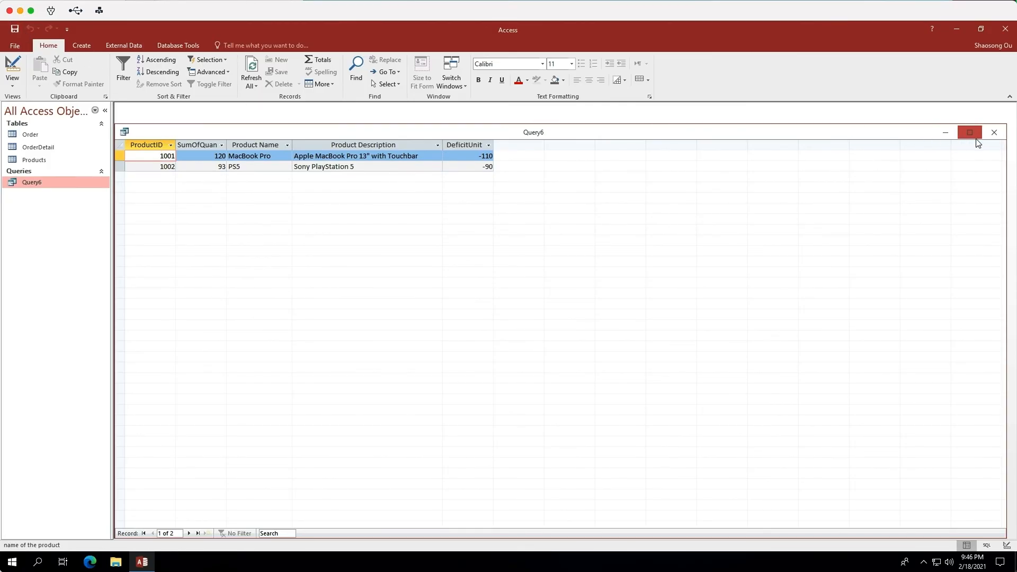
click(994, 133)
click(1005, 30)
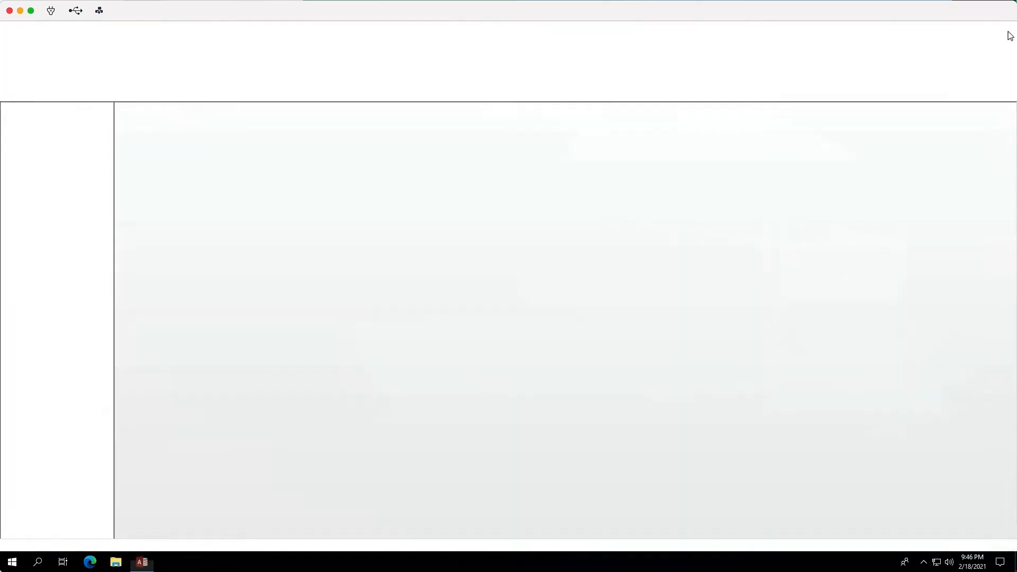